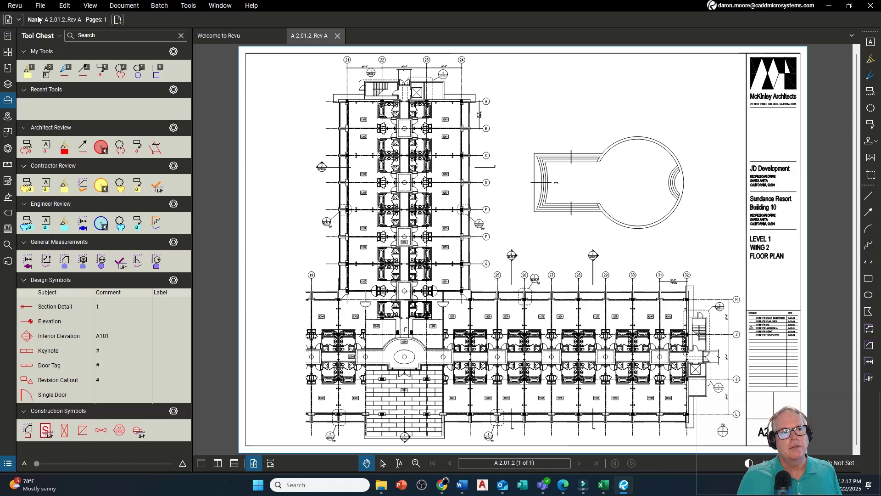
Open the application options menu and dismiss it without choosing anything
click(16, 8)
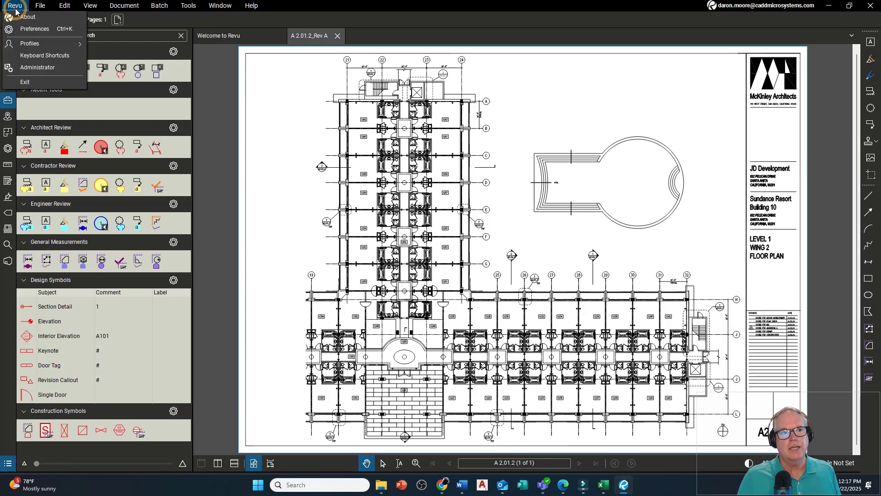
mouse_move(37, 44)
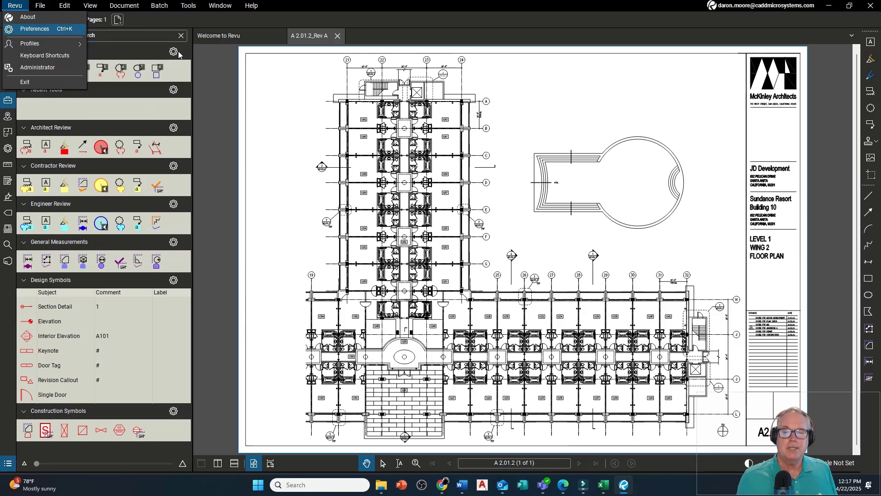
click(301, 85)
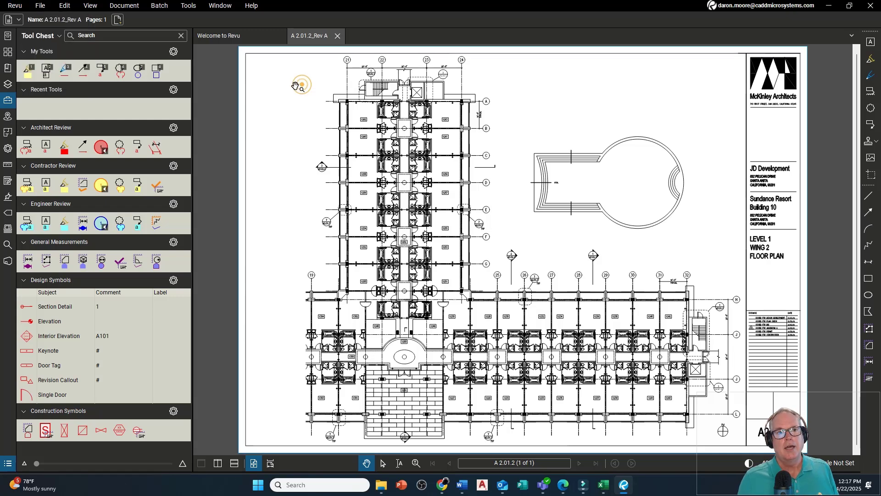
Show the Tools > Toolbars list after briefly trying and cancelling the Text Box tool
click(189, 6)
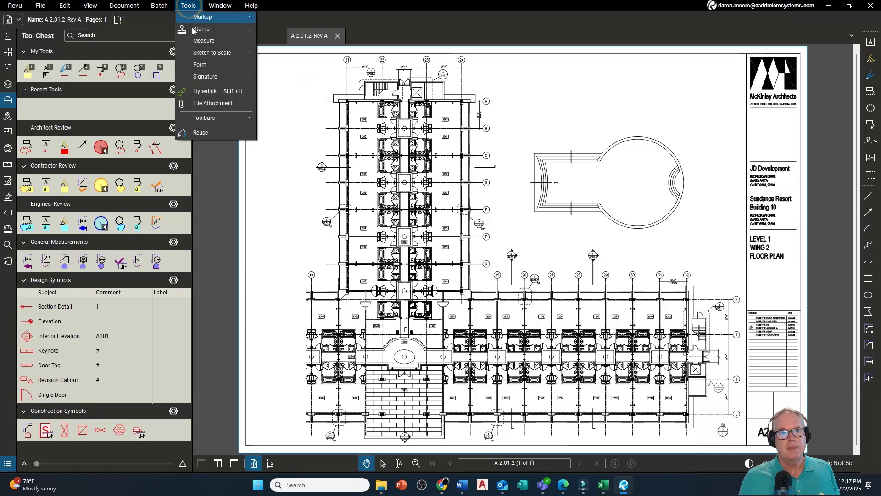
mouse_move(223, 121)
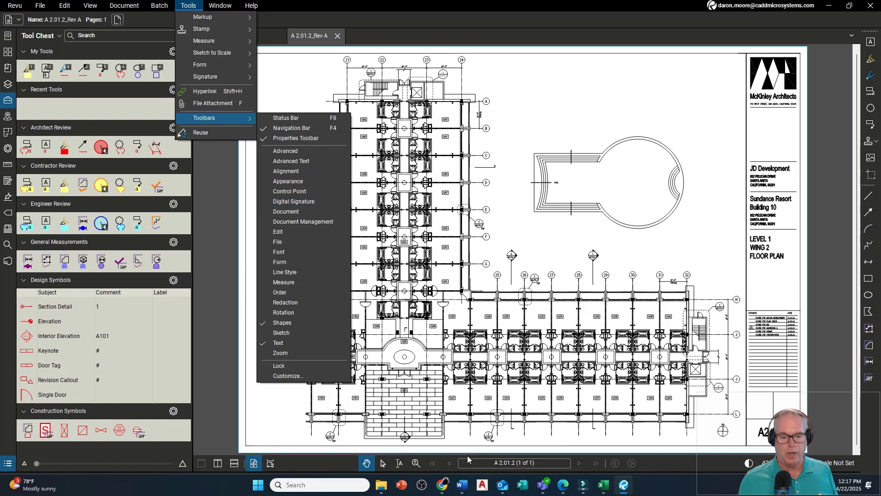
key(ctrl)
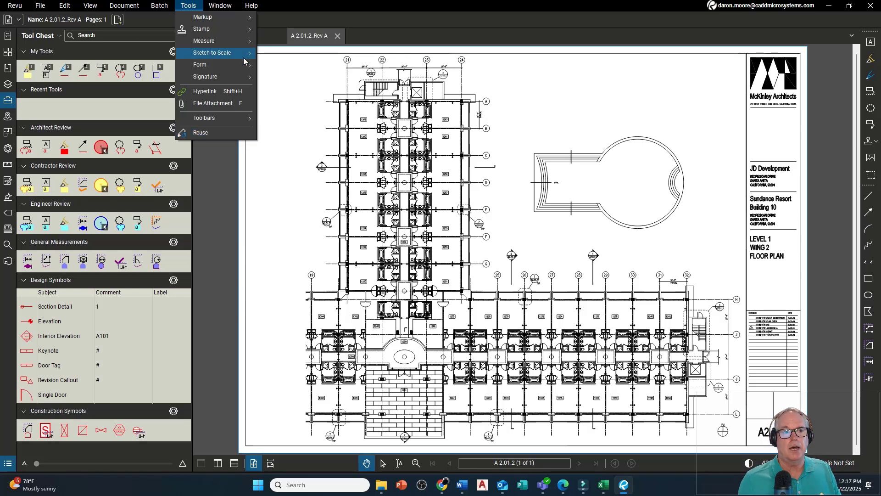
mouse_move(211, 53)
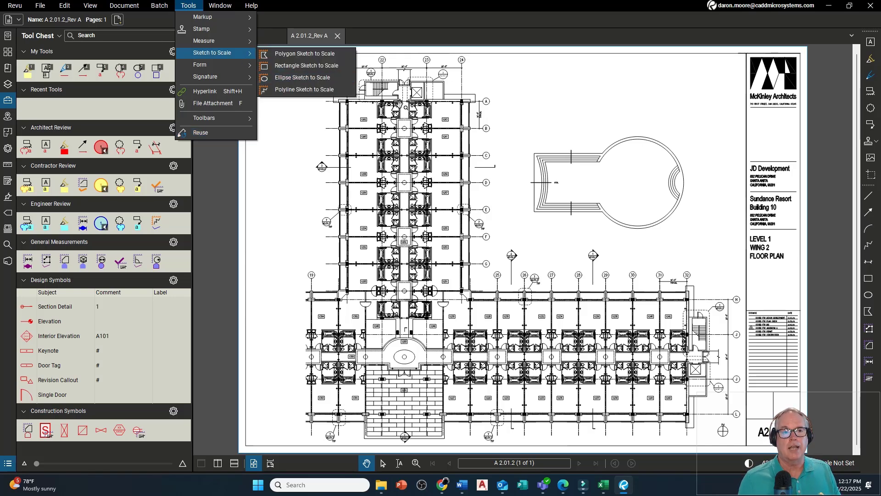
click(588, 110)
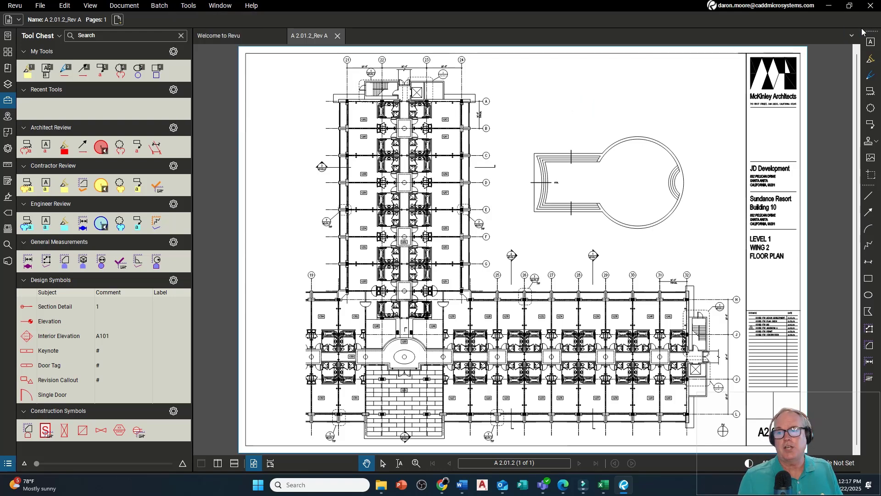
click(869, 43)
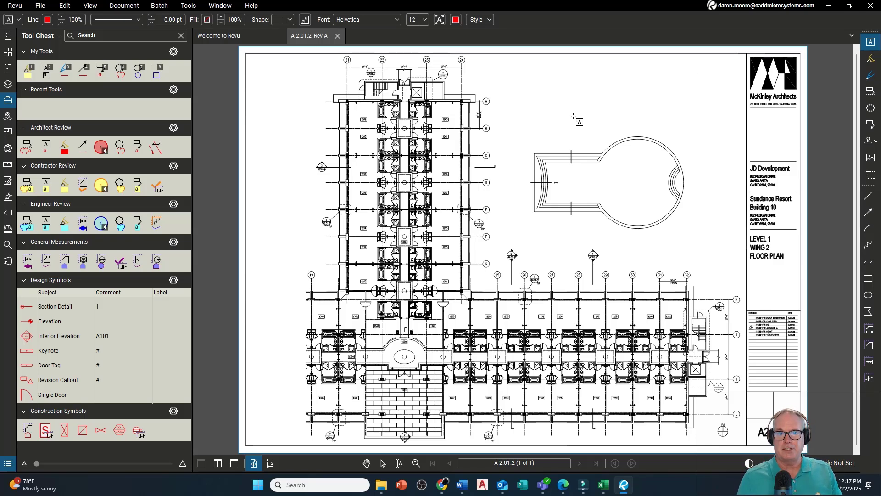
key(Escape)
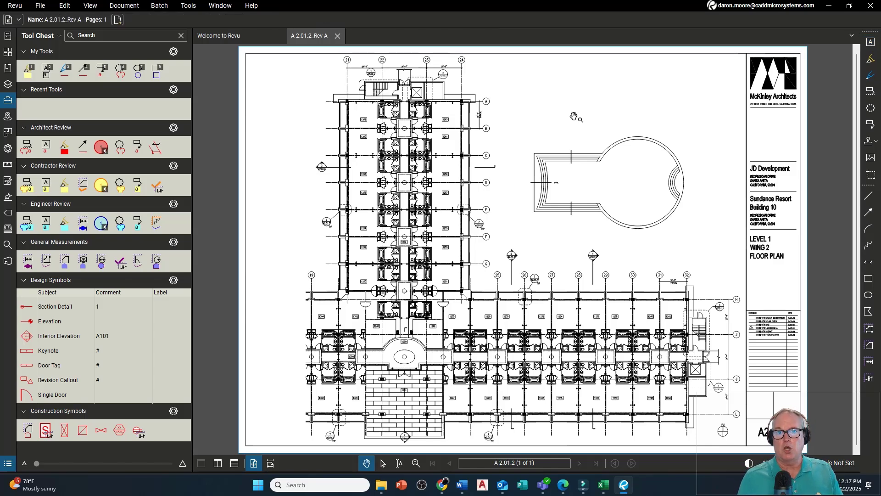
click(190, 6)
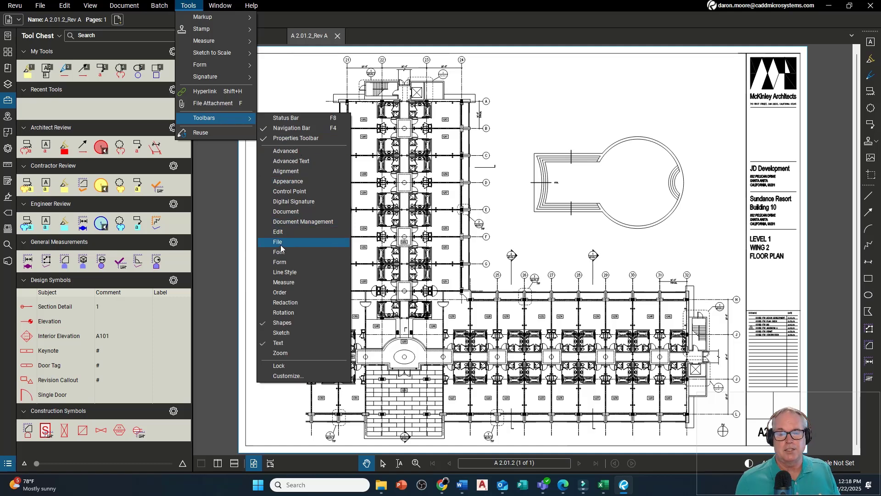
Enable the File toolbar and test its Open button, closing the Open dialog unused
click(283, 242)
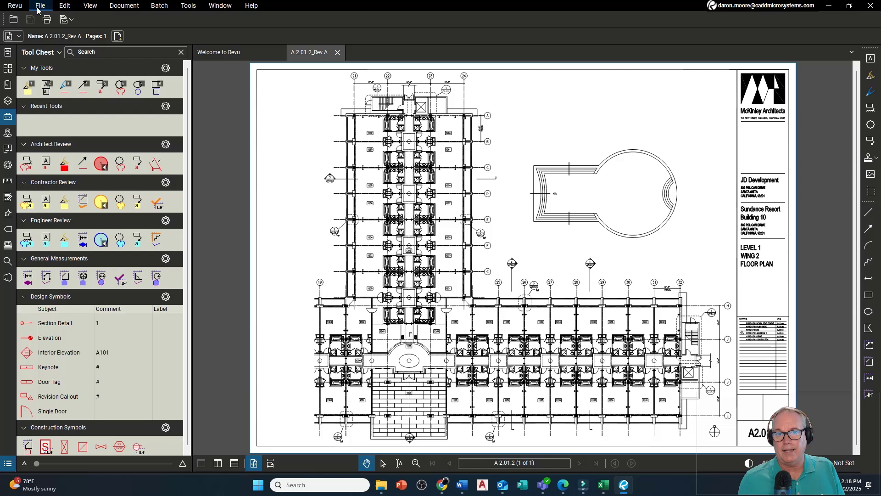
click(13, 20)
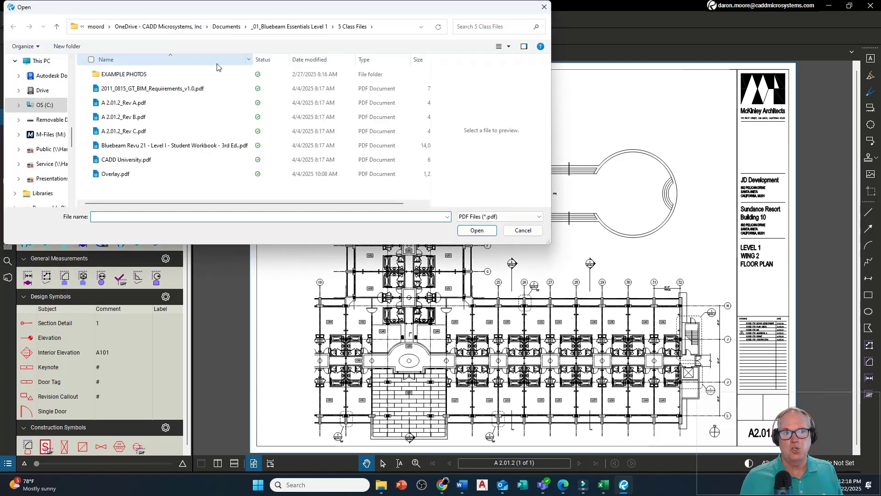
click(545, 7)
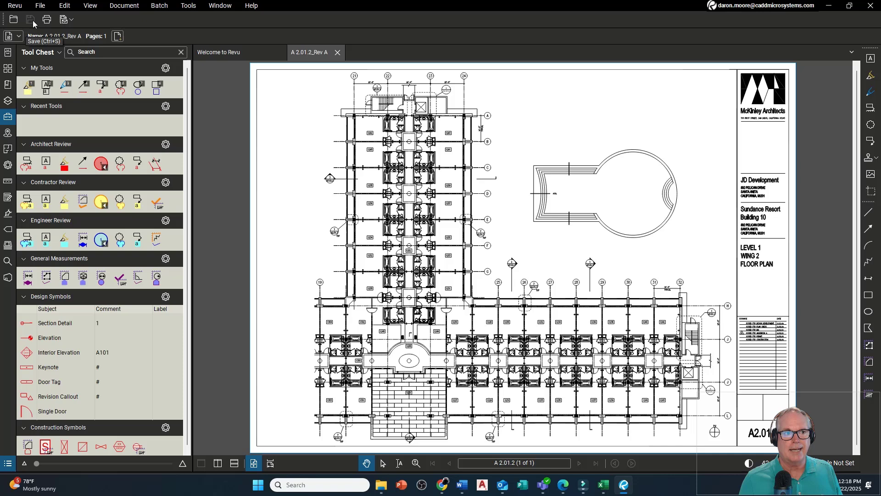
Check Edit in the Toolbars list, then reopen Tools > Toolbars toward Customize
click(187, 6)
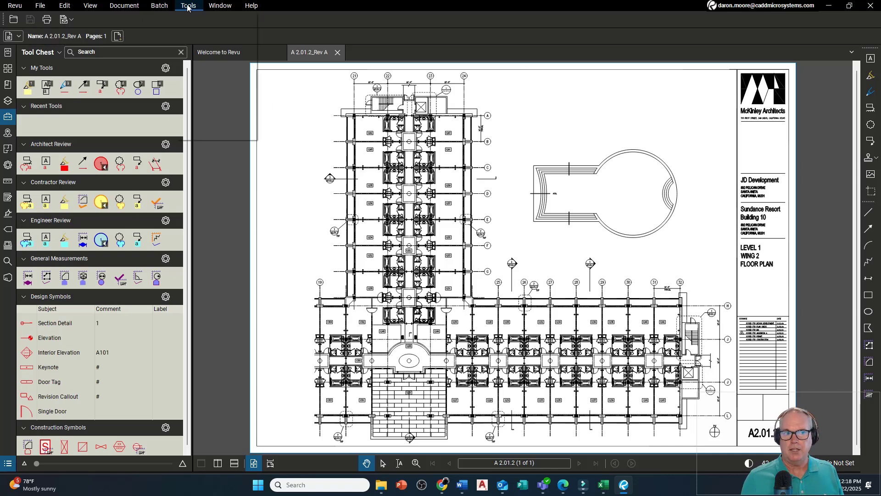
mouse_move(211, 118)
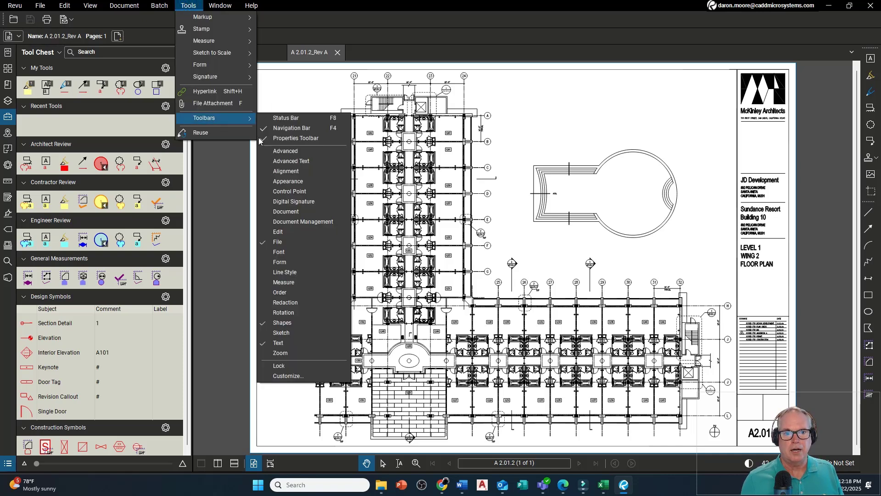
click(278, 232)
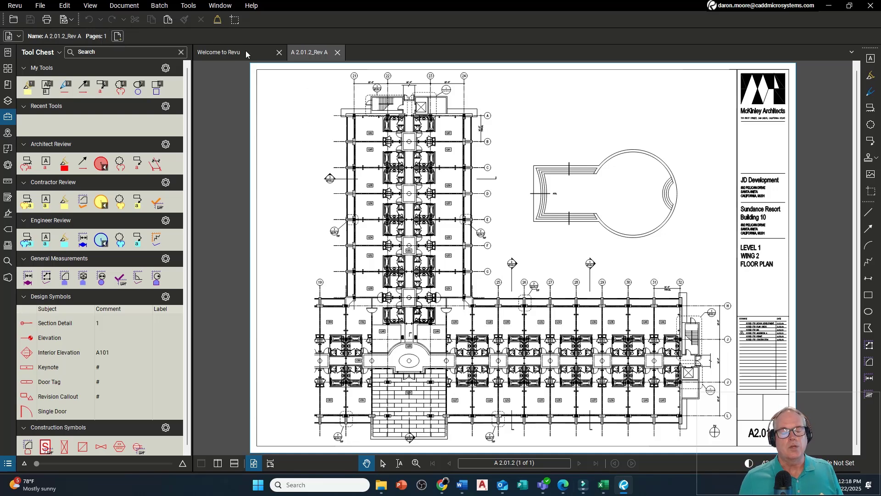
click(188, 7)
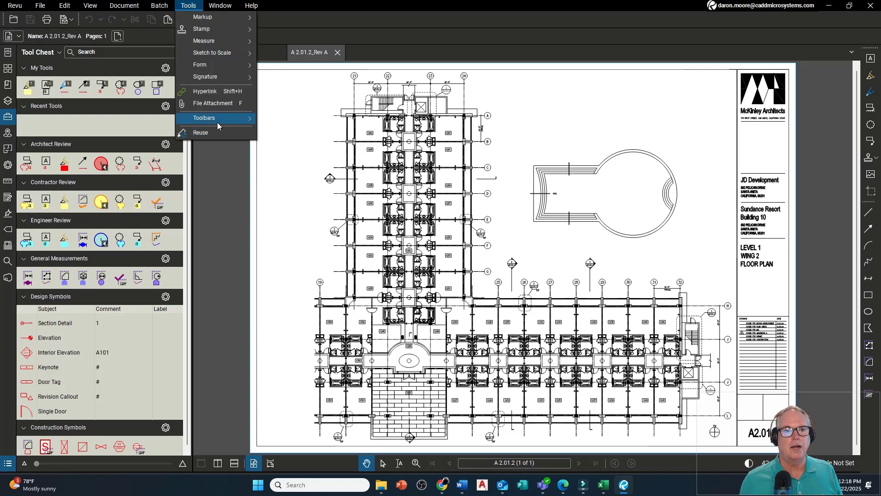
mouse_move(217, 119)
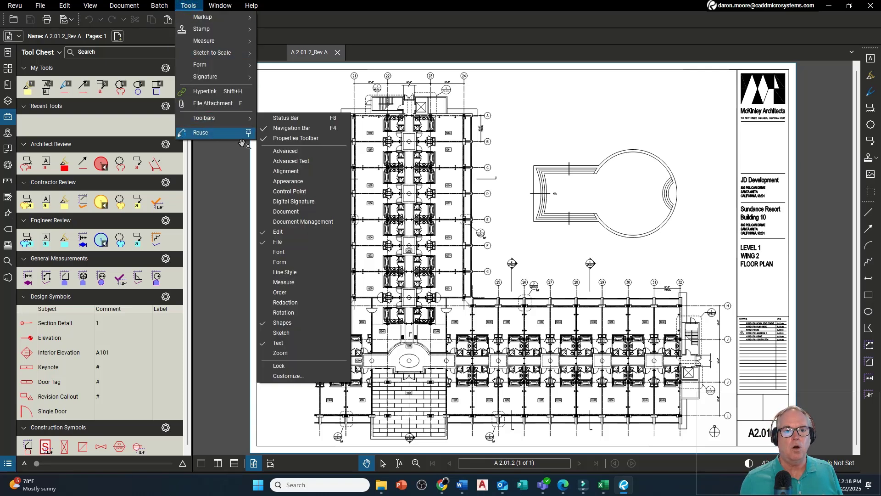
In Customize Toolbars, select the File toolbar, check Combine and uncheck Email Templates
click(292, 379)
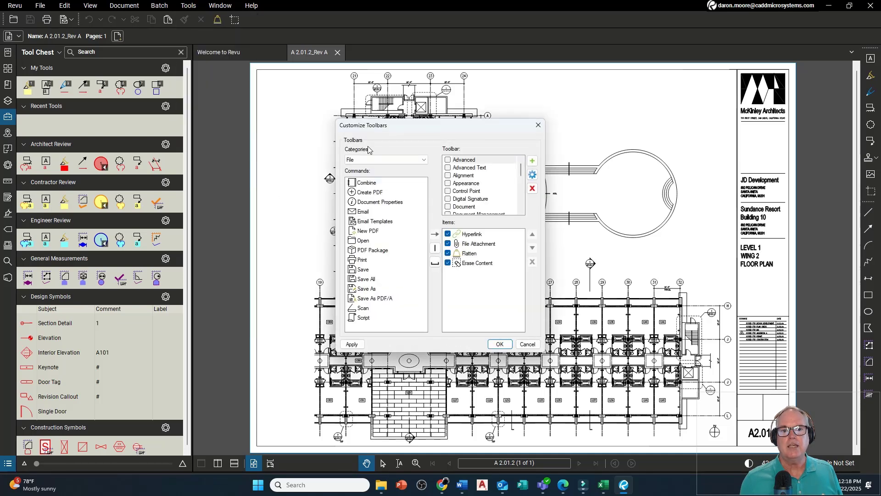
click(422, 160)
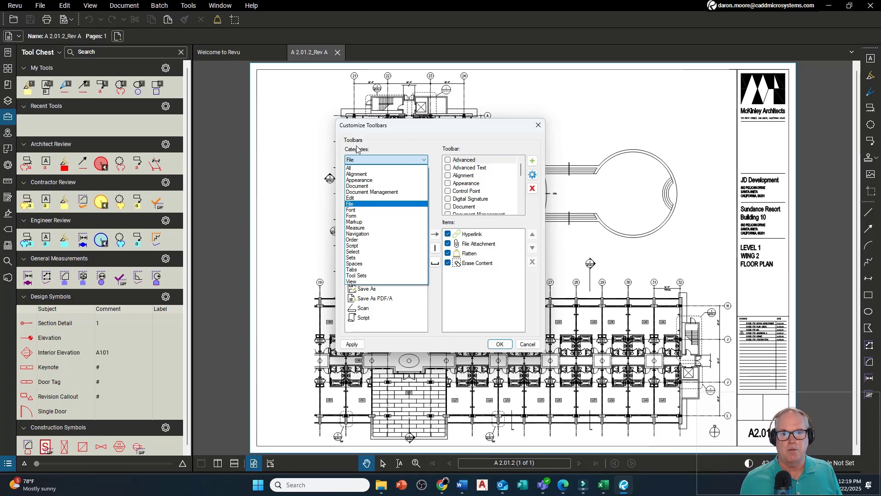
click(404, 146)
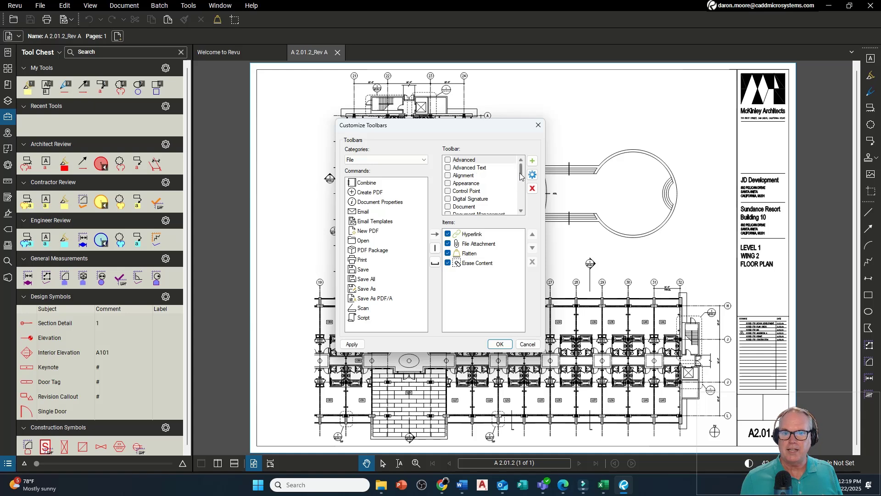
drag(521, 171, 522, 182)
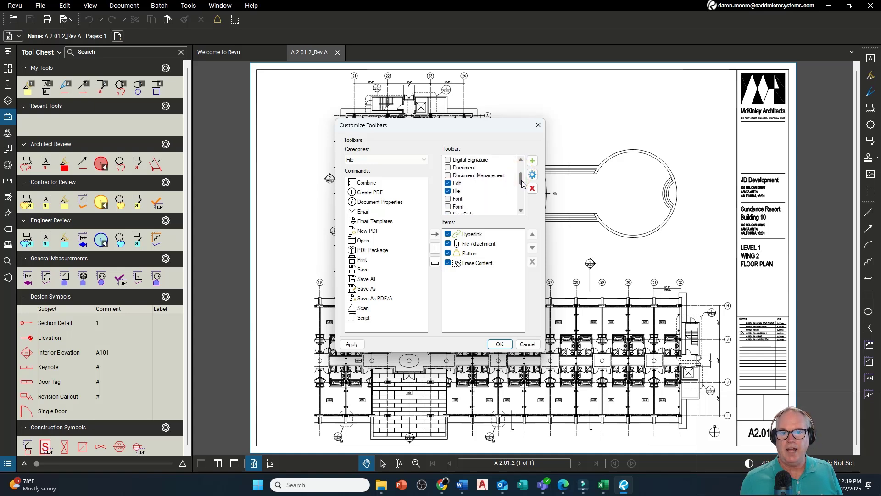
click(461, 192)
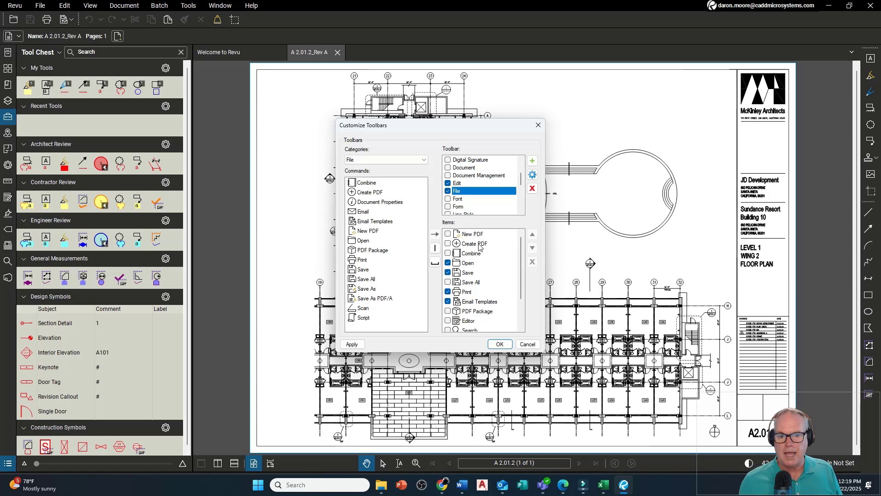
click(448, 254)
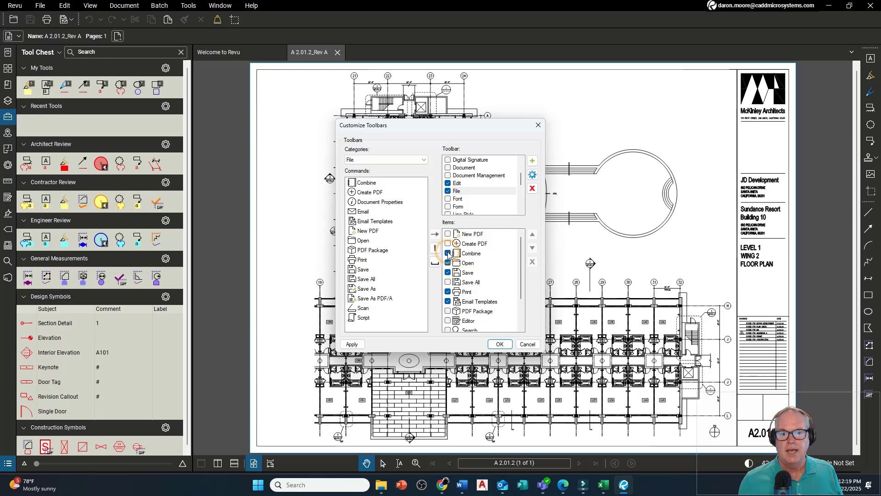
click(448, 302)
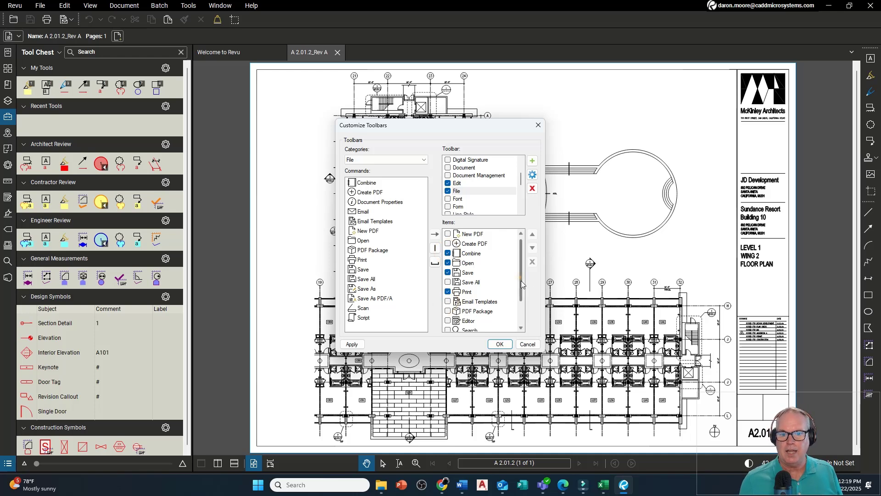
mouse_move(521, 280)
mouse_down()
mouse_move(522, 297)
mouse_move(525, 276)
mouse_up()
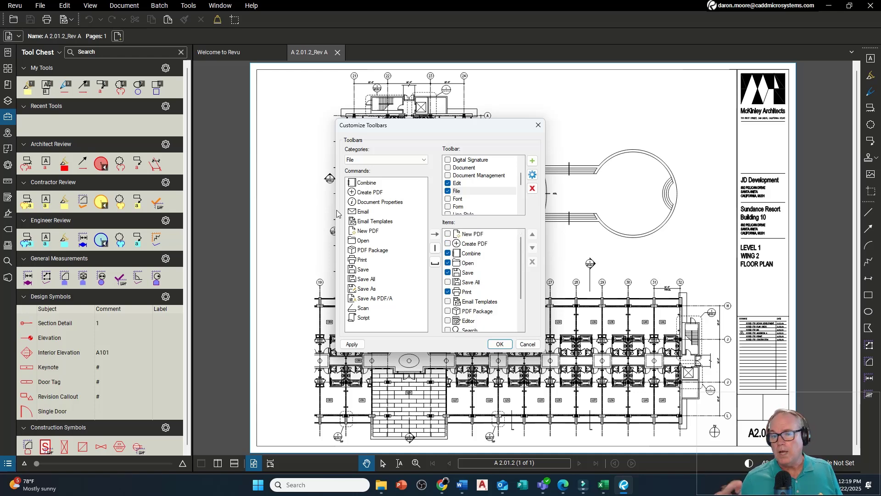
Add a new toolbar with the green + button, name it CADD and confirm
click(533, 161)
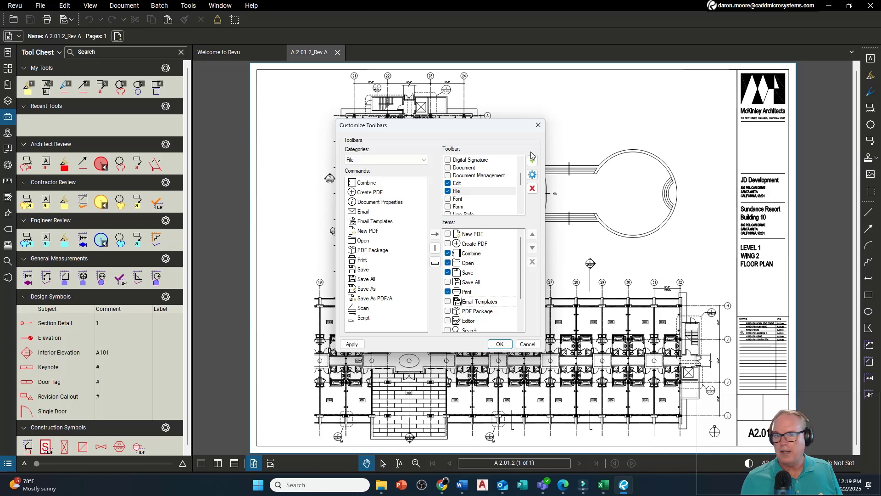
click(533, 163)
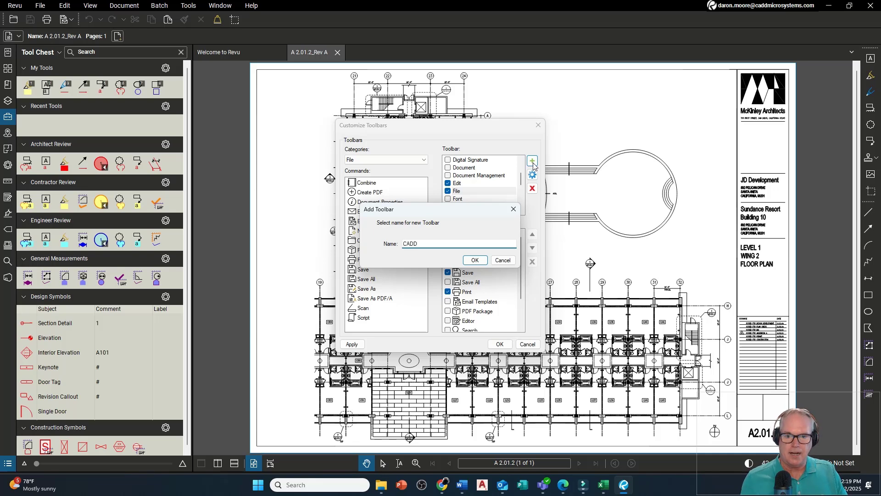
click(475, 260)
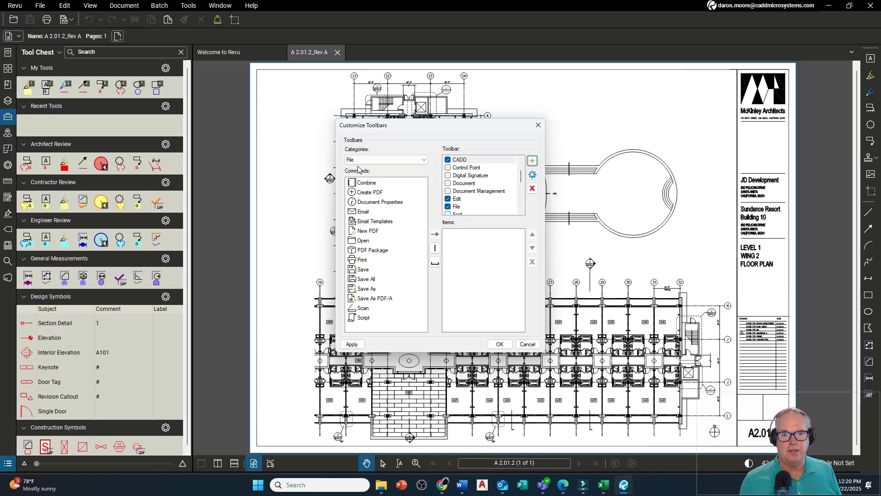
Add Align Center and Align Middle from Alignment to CADD, followed by a separator
click(419, 160)
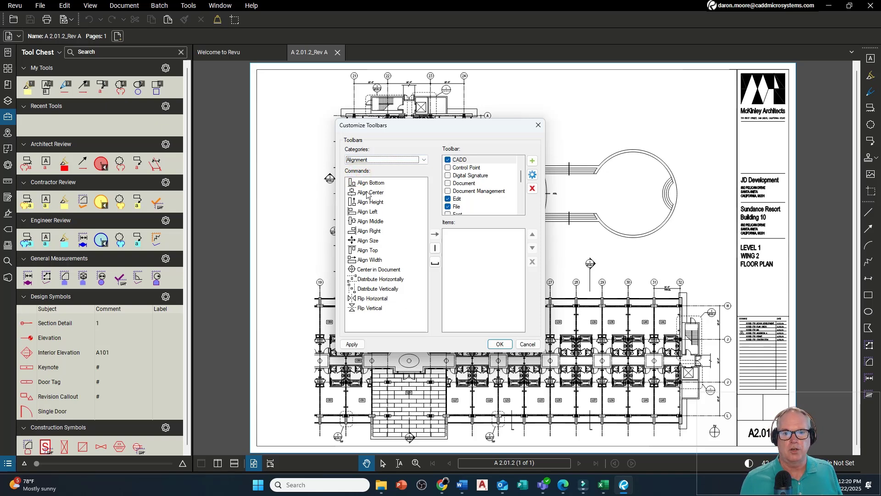
click(368, 192)
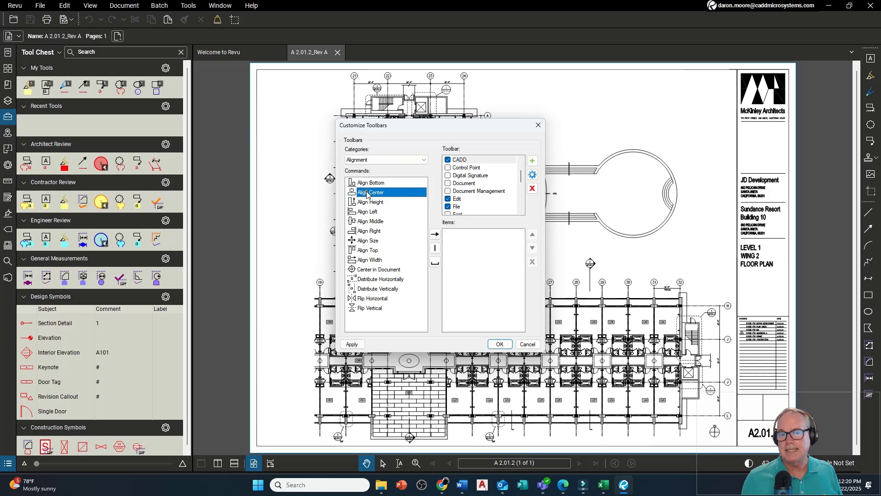
click(435, 234)
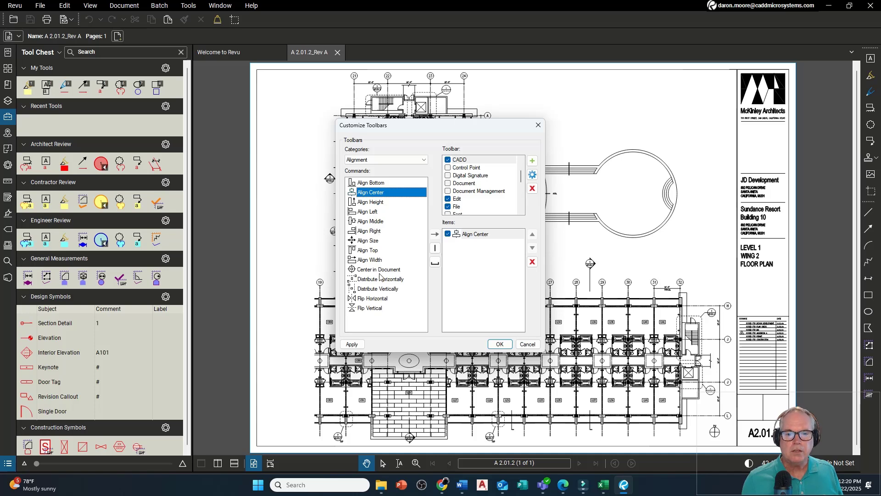
click(371, 222)
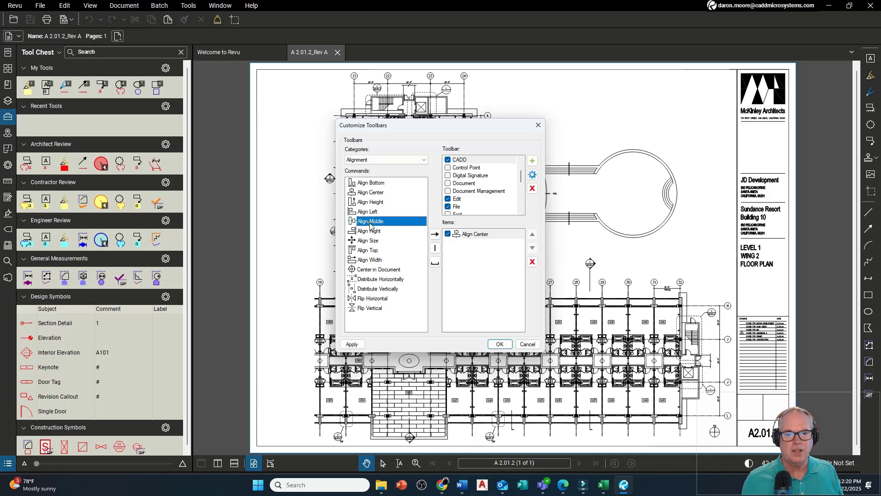
click(435, 235)
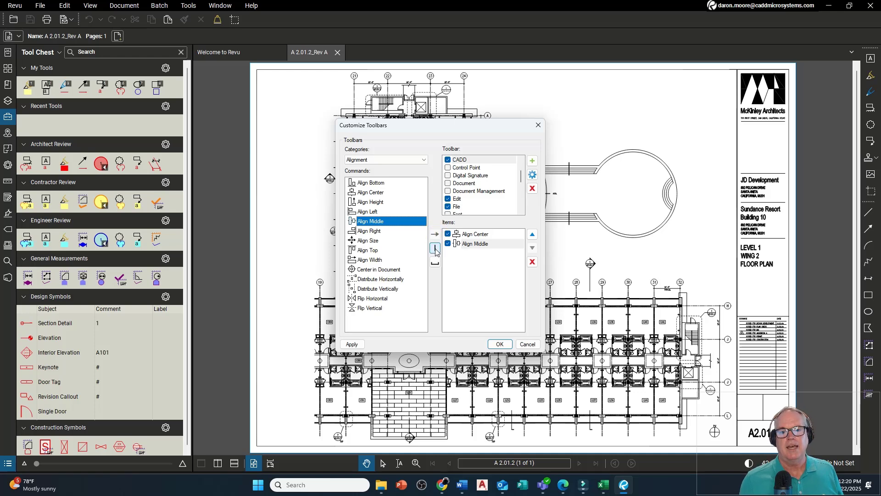
click(435, 248)
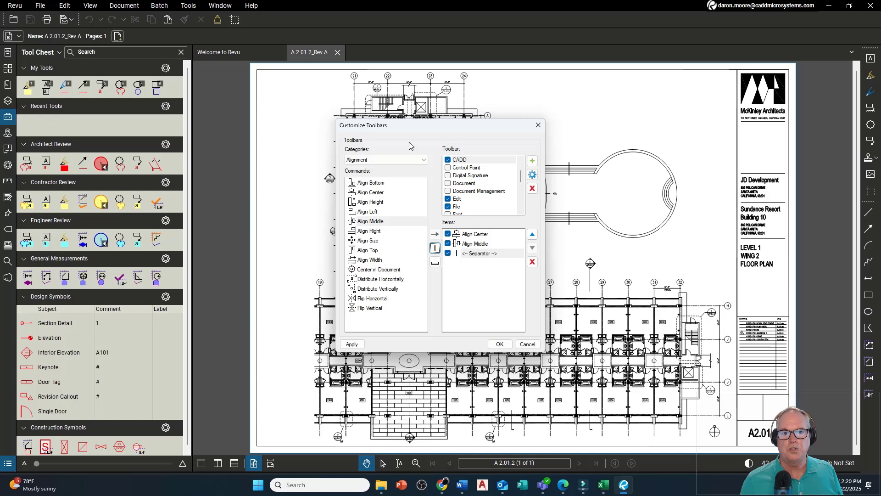
Add the Count command from the Measure category to the CADD toolbar
click(422, 160)
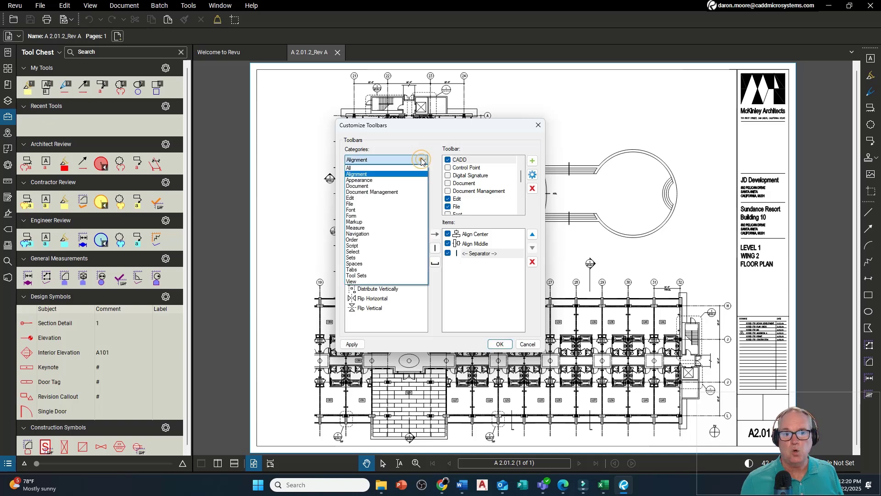
click(356, 228)
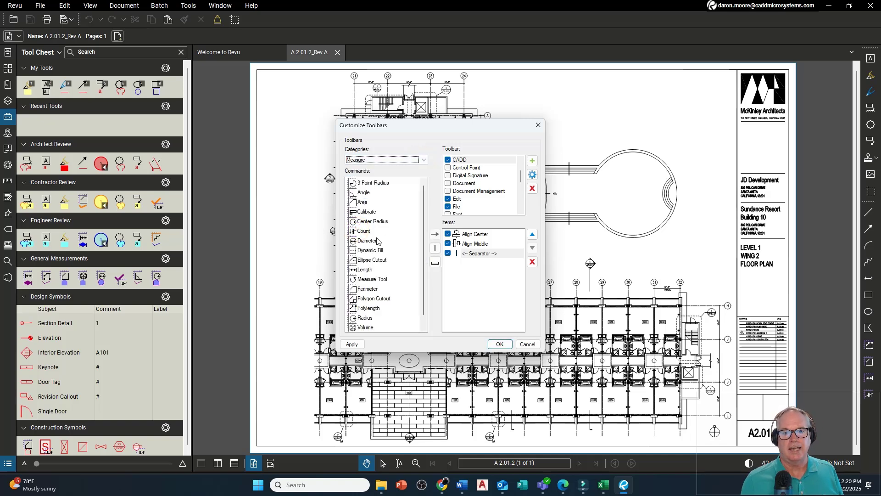
click(364, 230)
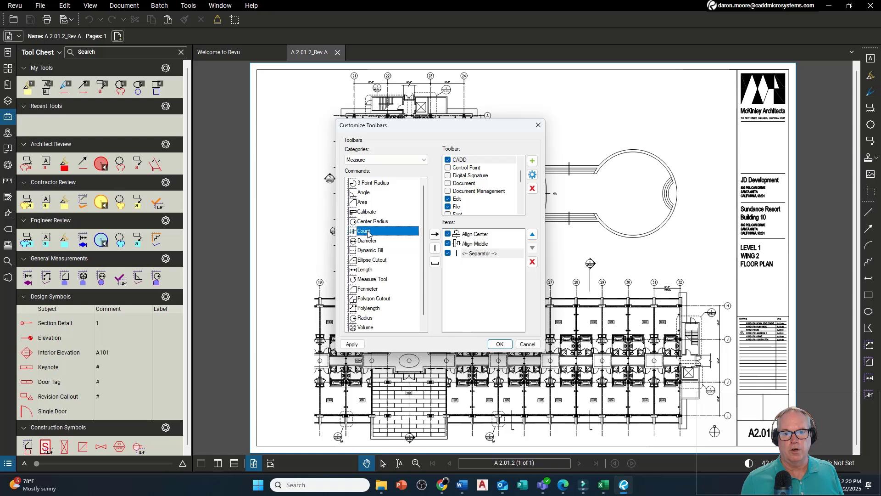
click(434, 235)
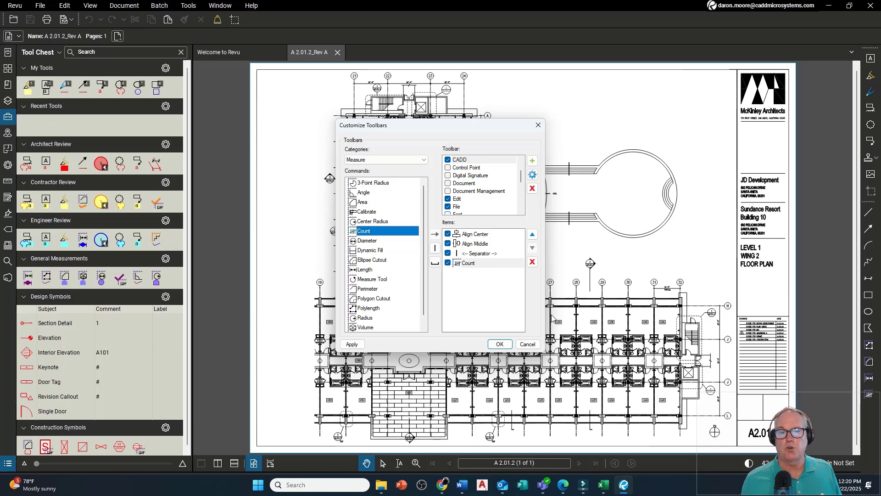
Apply the customizations with OK and check CADD, Edit and File under Tools > Toolbars
click(497, 347)
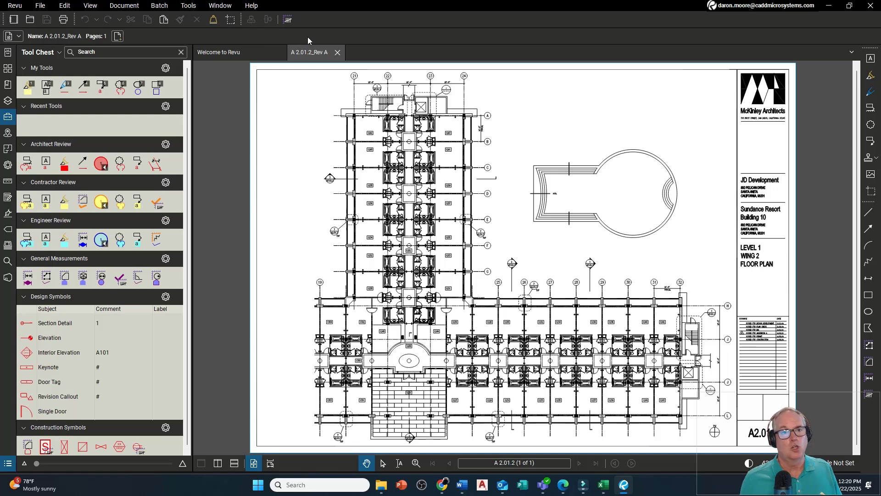
click(188, 6)
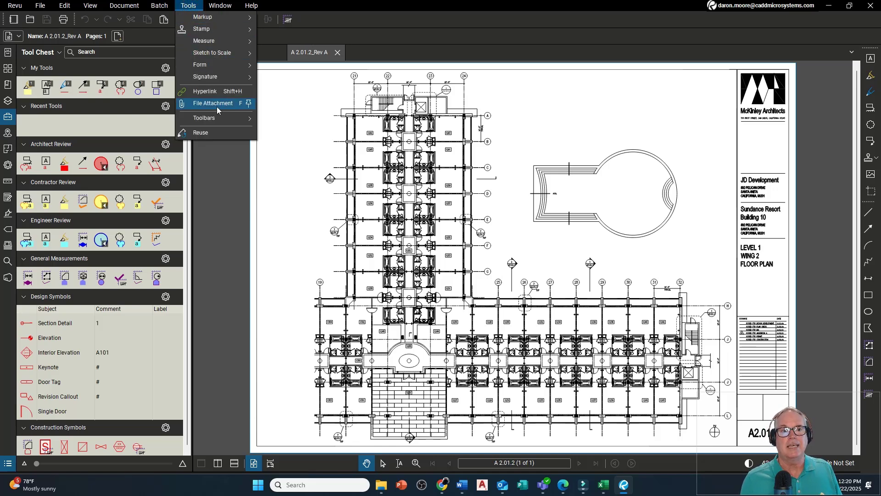
mouse_move(217, 118)
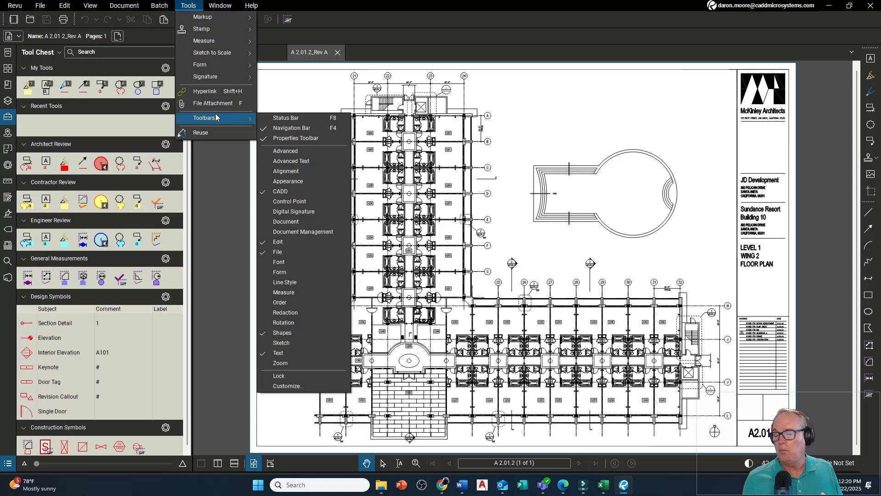